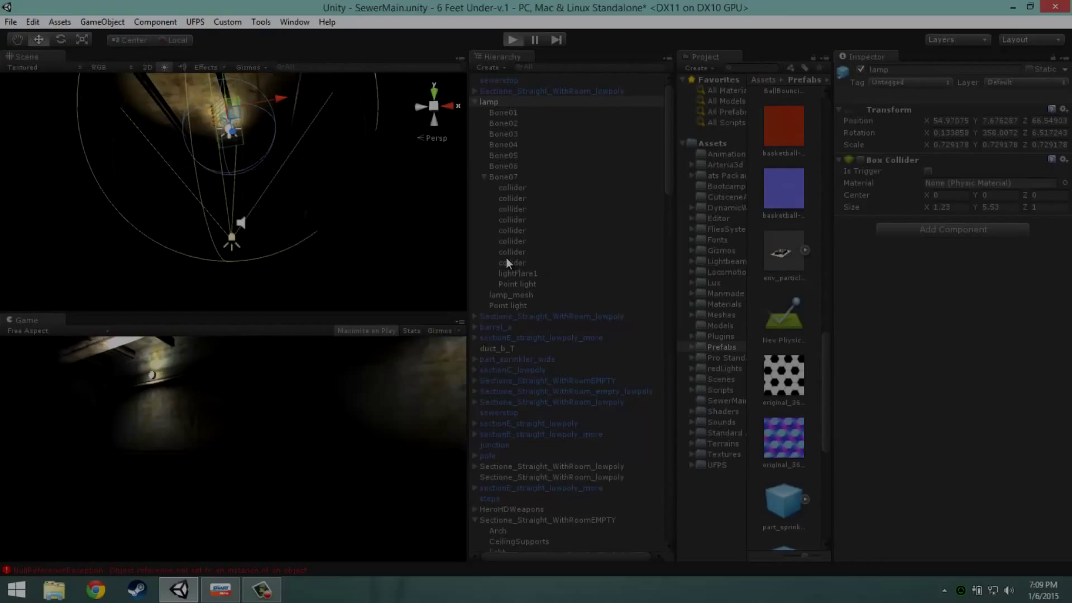
Step: Play-test the sewer level in the maximized Game view
key(ctrl+p)
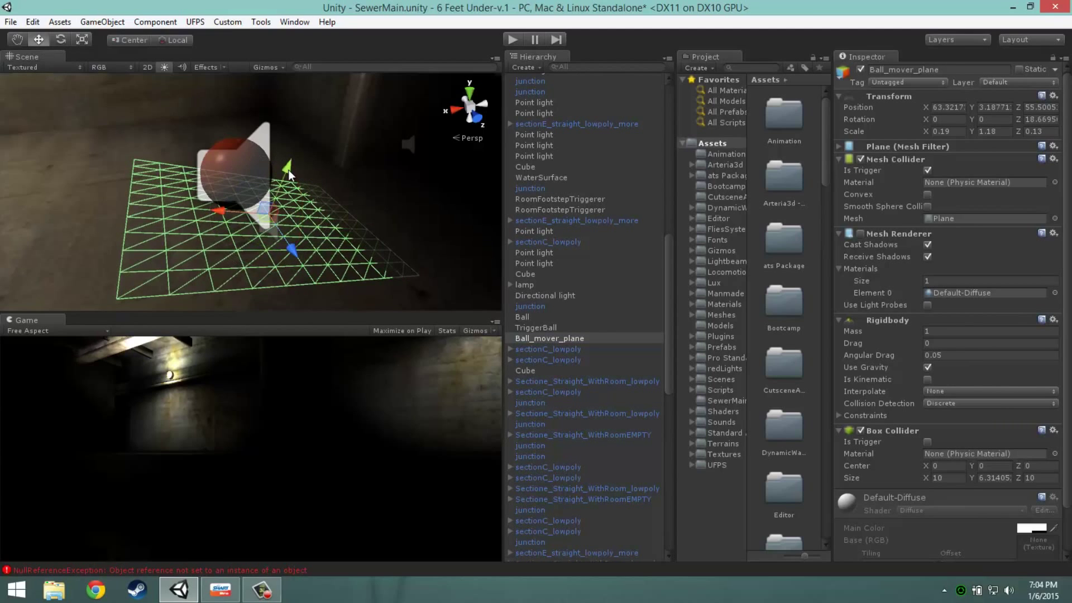
Step: Raise Ball_mover_plane slightly, play-test the rolling ball, then select the point light by the chair
drag(289, 170, 290, 164)
click(511, 40)
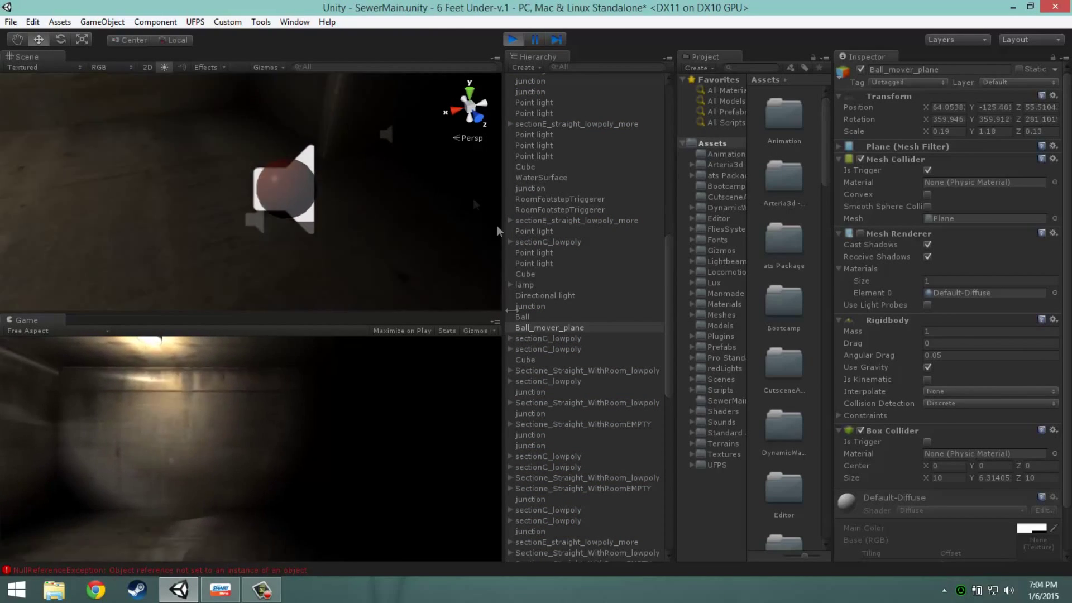
click(525, 317)
mouse_move(417, 207)
right_down()
mouse_move(403, 239)
mouse_move(390, 147)
mouse_move(242, 188)
mouse_move(434, 159)
right_up()
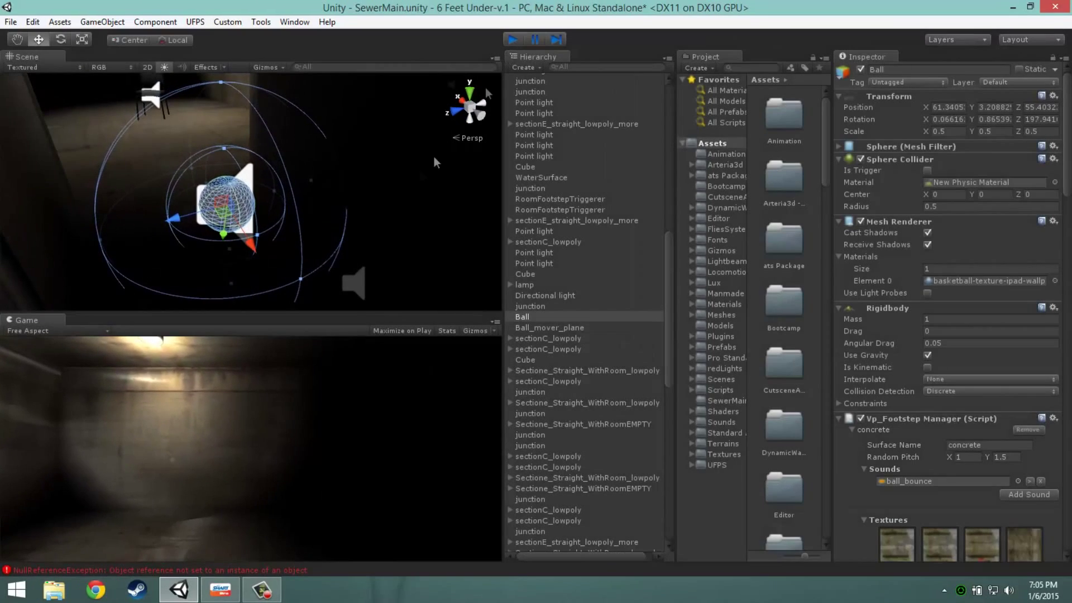
key(ctrl+p)
right_drag(379, 177, 277, 129)
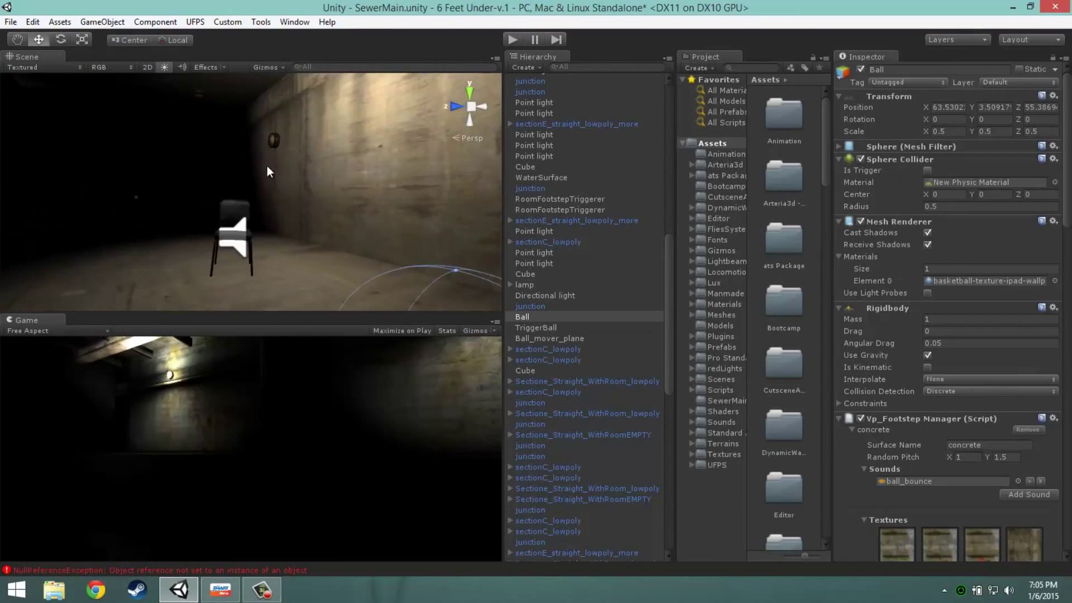
click(262, 140)
Step: Tune the chair point light to Range 7.9 and Intensity 3.11
right_drag(267, 139, 273, 224)
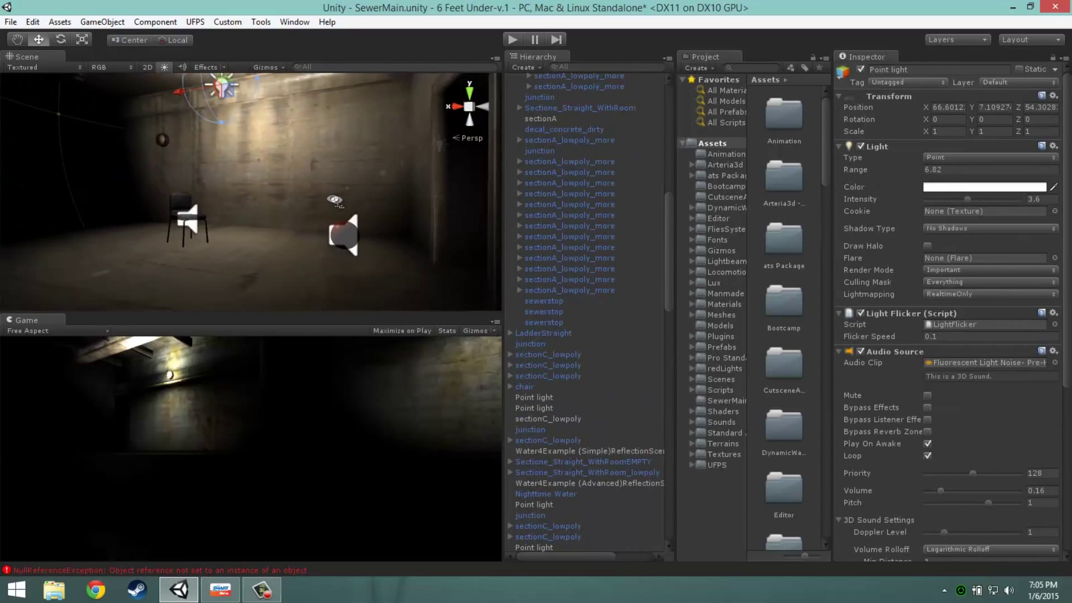
drag(878, 175, 898, 176)
mouse_move(334, 230)
right_down()
mouse_move(317, 153)
mouse_move(676, 129)
right_up()
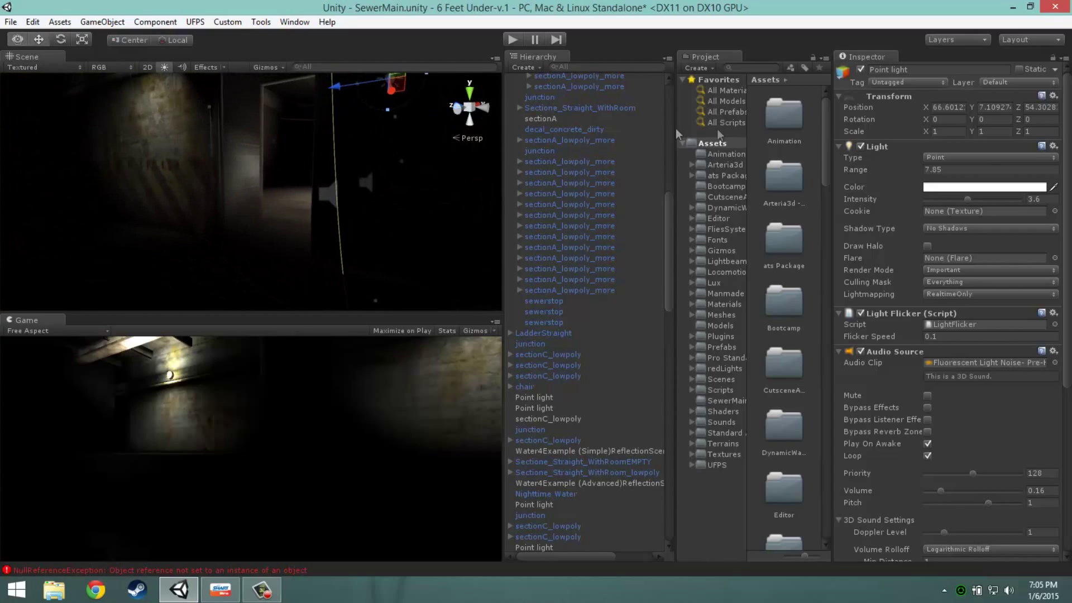
drag(868, 168, 886, 205)
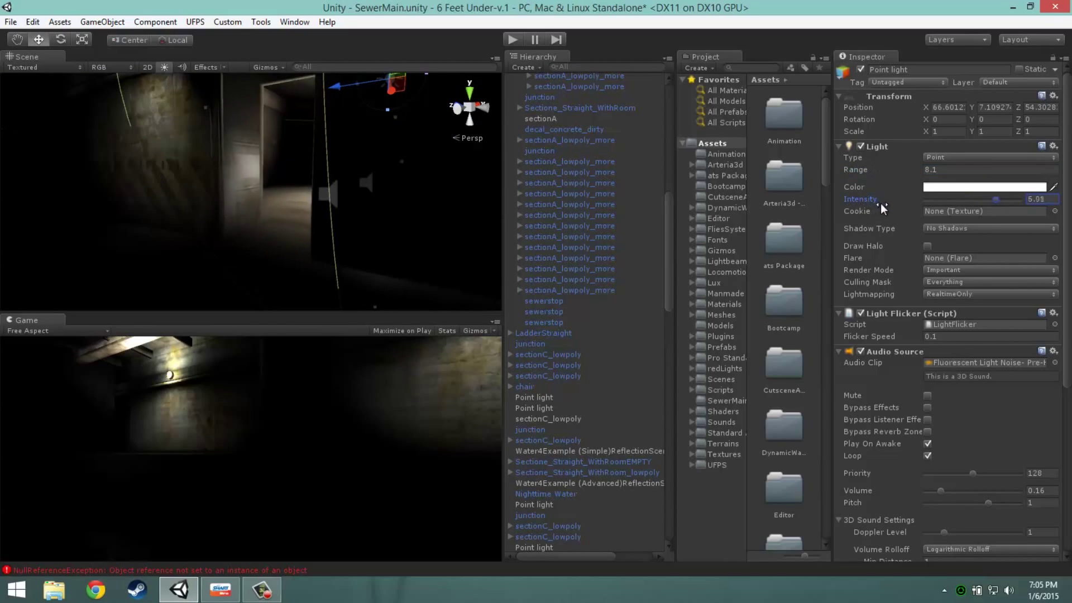
mouse_move(467, 148)
right_down()
mouse_move(377, 206)
mouse_move(369, 193)
right_up()
drag(865, 200, 845, 208)
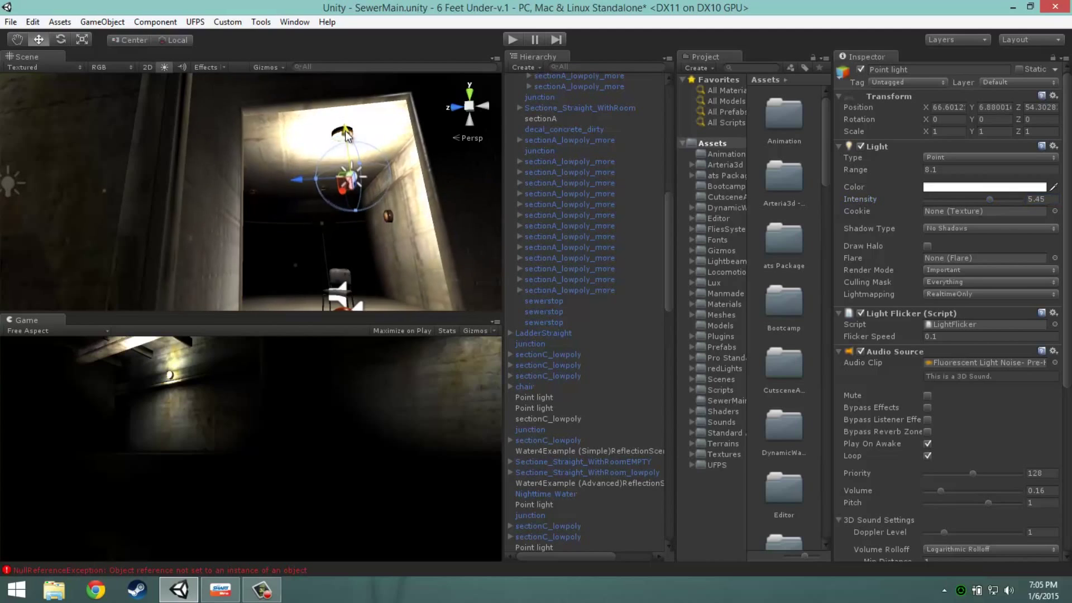
drag(864, 200, 859, 205)
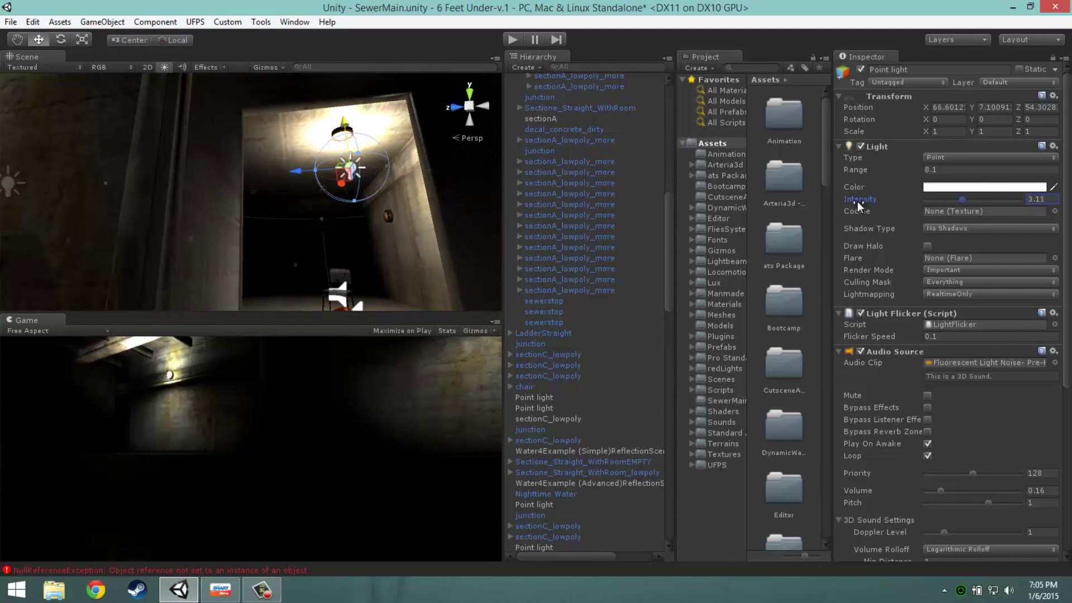
drag(868, 170, 864, 172)
Step: Raise the point light to Y 6.3192, frame it, and start play mode to test the lighting
drag(504, 219, 454, 220)
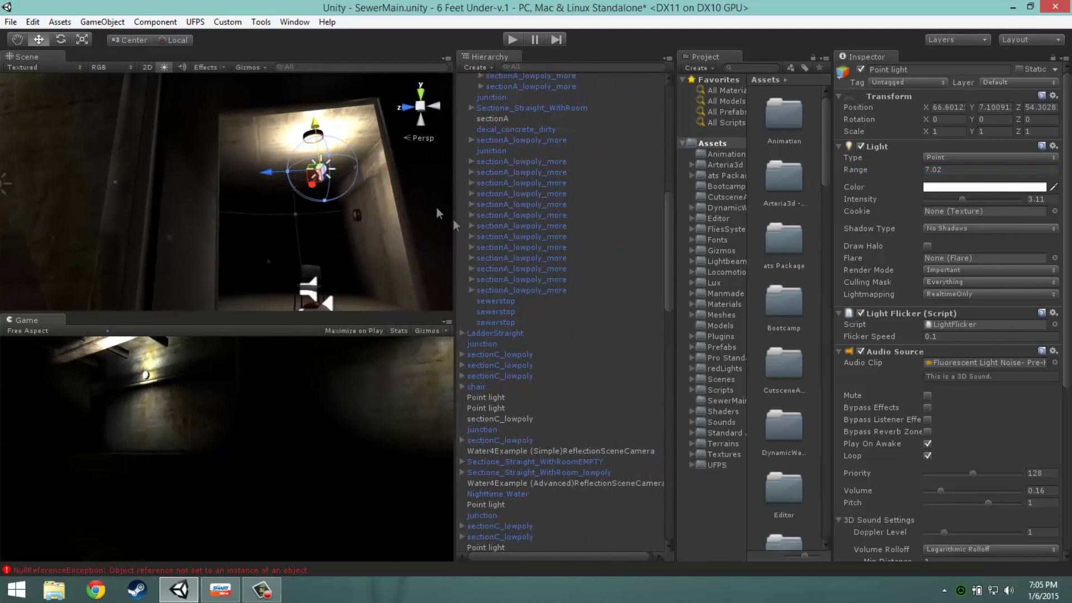
drag(450, 171, 464, 171)
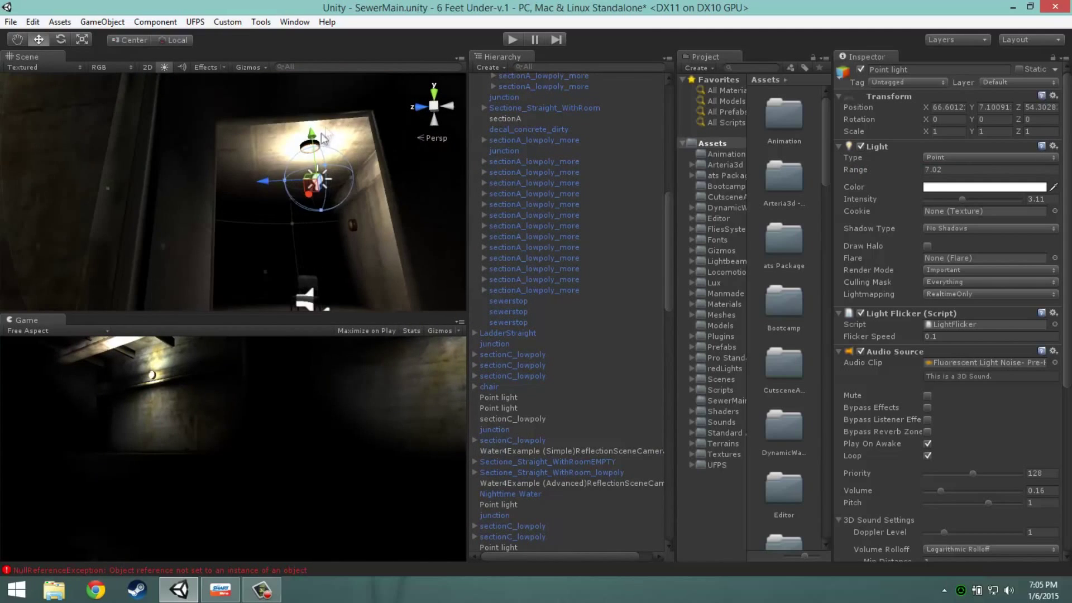
drag(316, 165, 316, 157)
right_drag(316, 157, 313, 235)
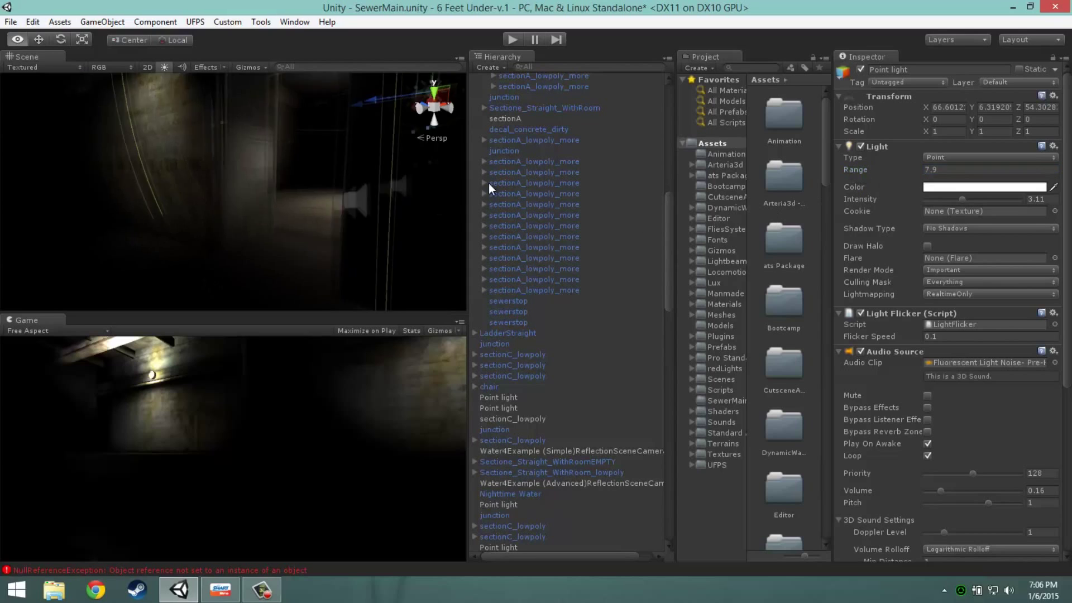
key(f)
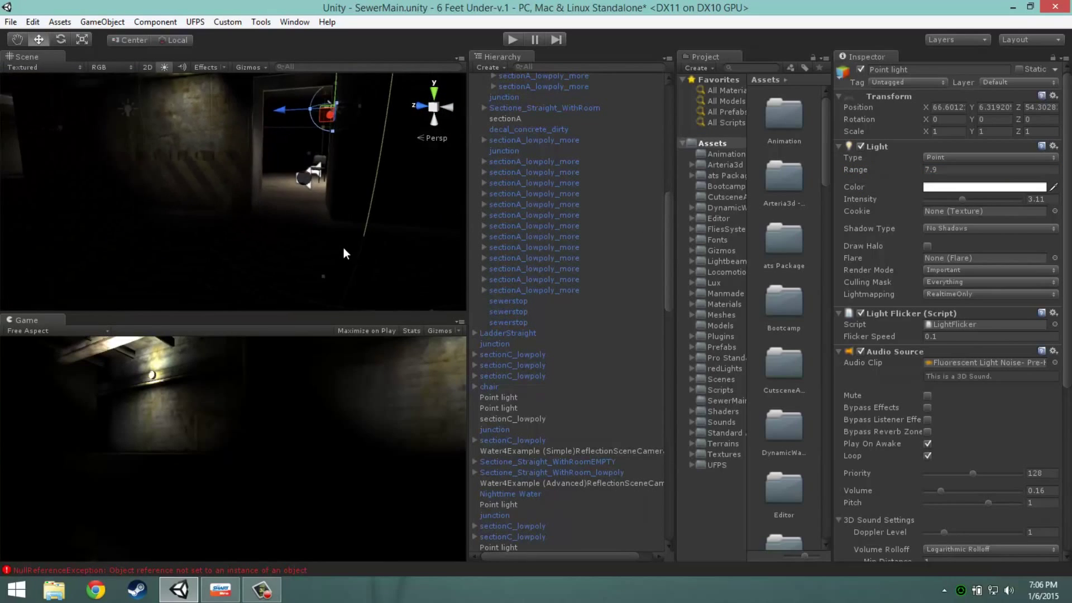
right_drag(378, 208, 331, 215)
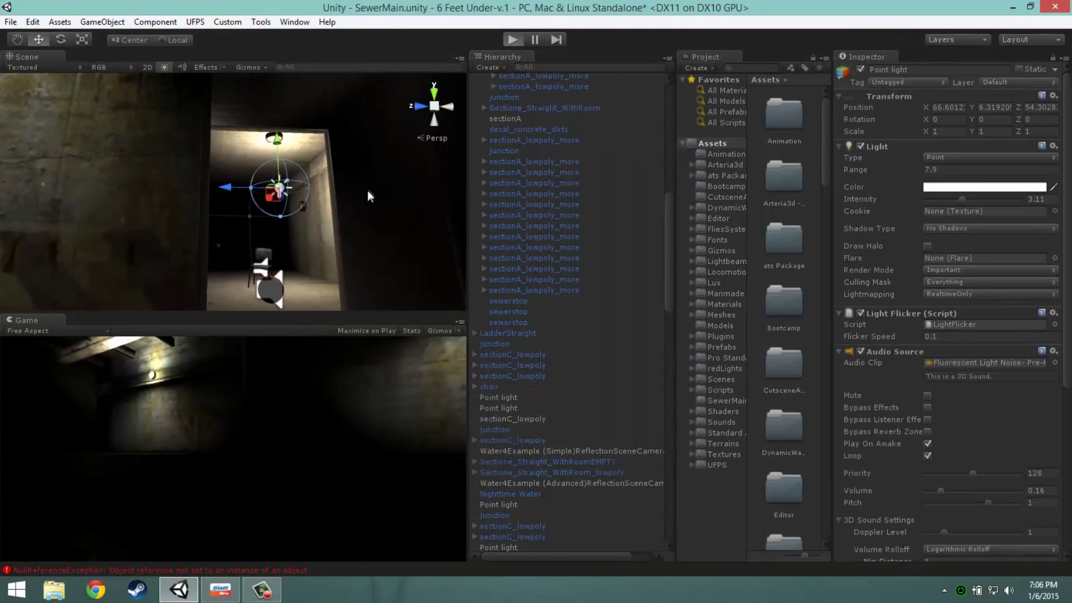
key(ctrl+p)
right_drag(339, 229, 369, 271)
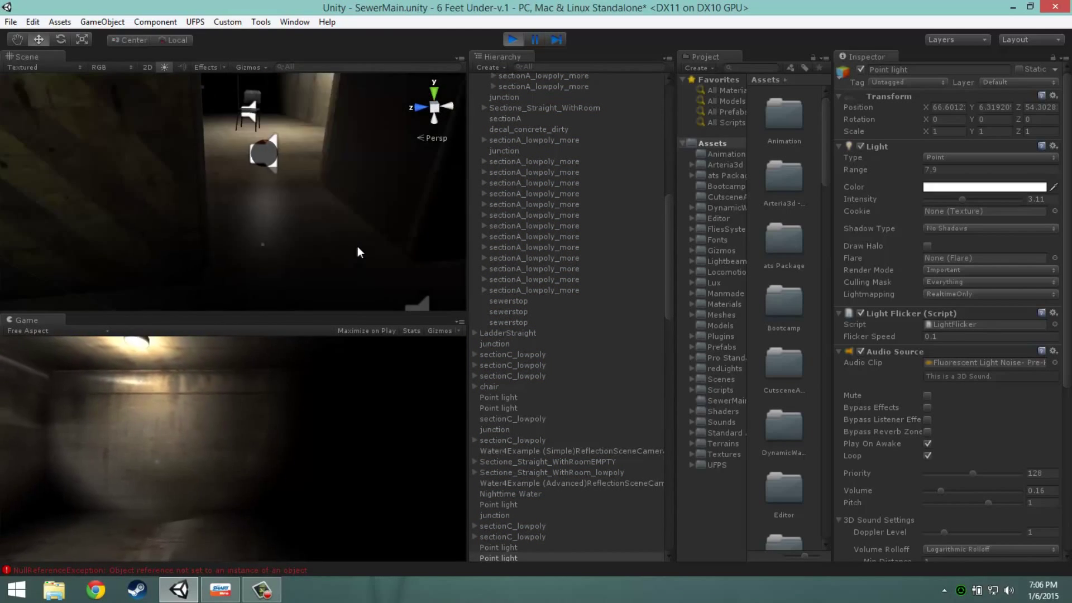
Step: Select the Ball and open the New Physic Material from its Sphere Collider
click(257, 138)
key(f)
mouse_move(281, 217)
right_down()
mouse_move(428, 270)
mouse_move(381, 265)
right_up()
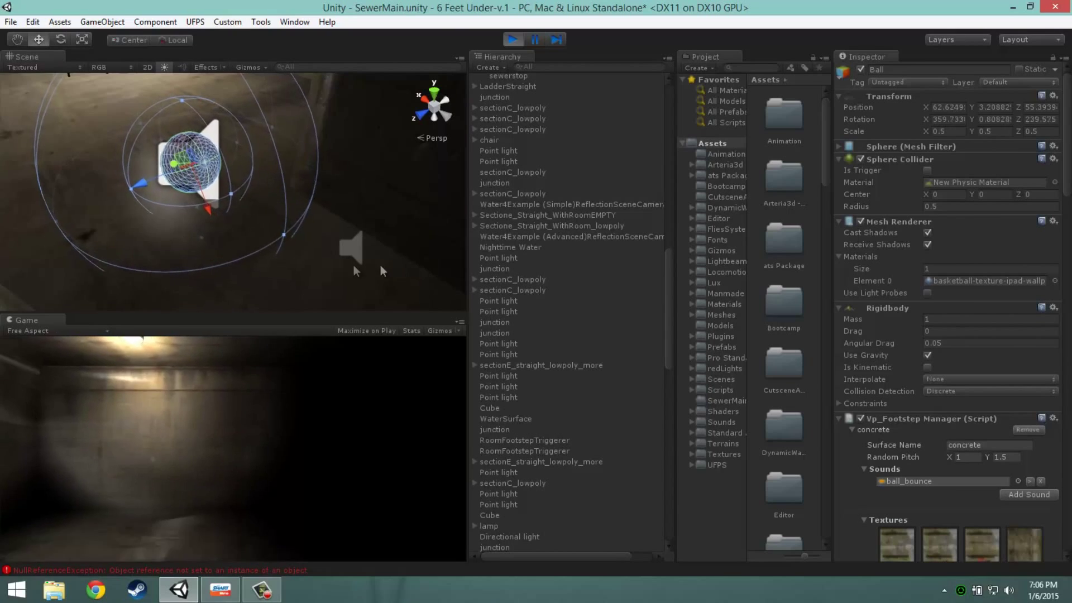
click(946, 182)
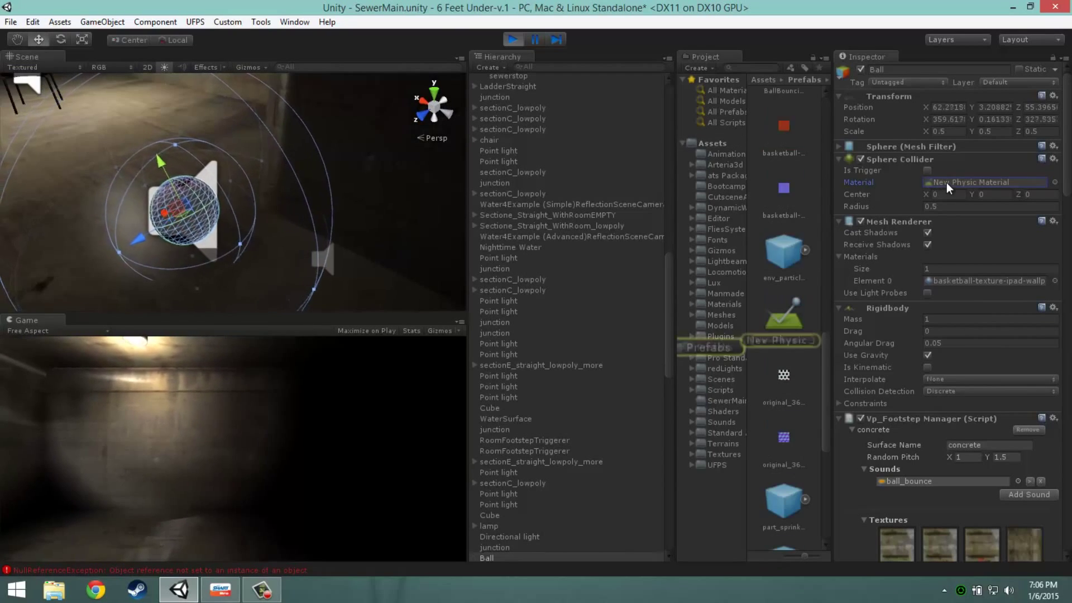
double_click(947, 183)
Step: Set Static Friction 2 to 1.36 and Dynamic Friction 2 to 2.12, then stop play mode
click(895, 184)
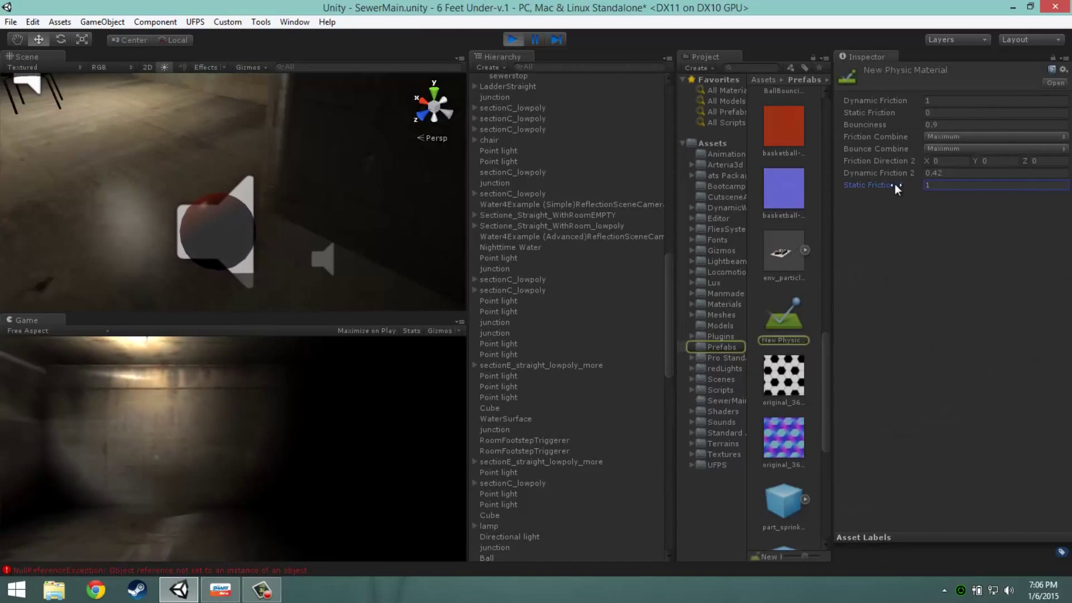
drag(891, 192, 907, 191)
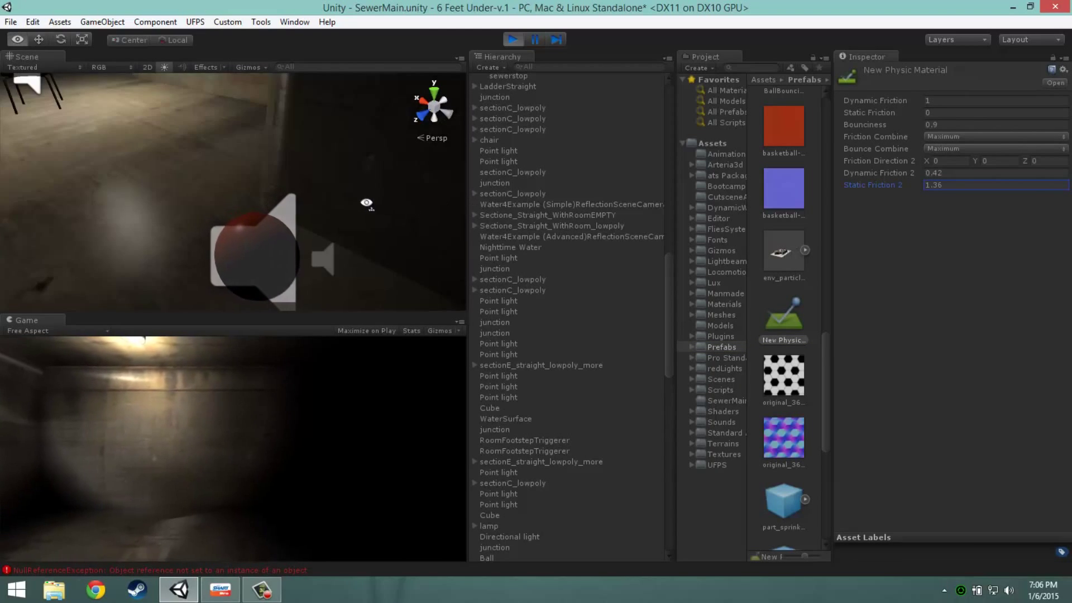
mouse_move(357, 144)
right_down()
mouse_move(325, 169)
mouse_move(302, 213)
right_up()
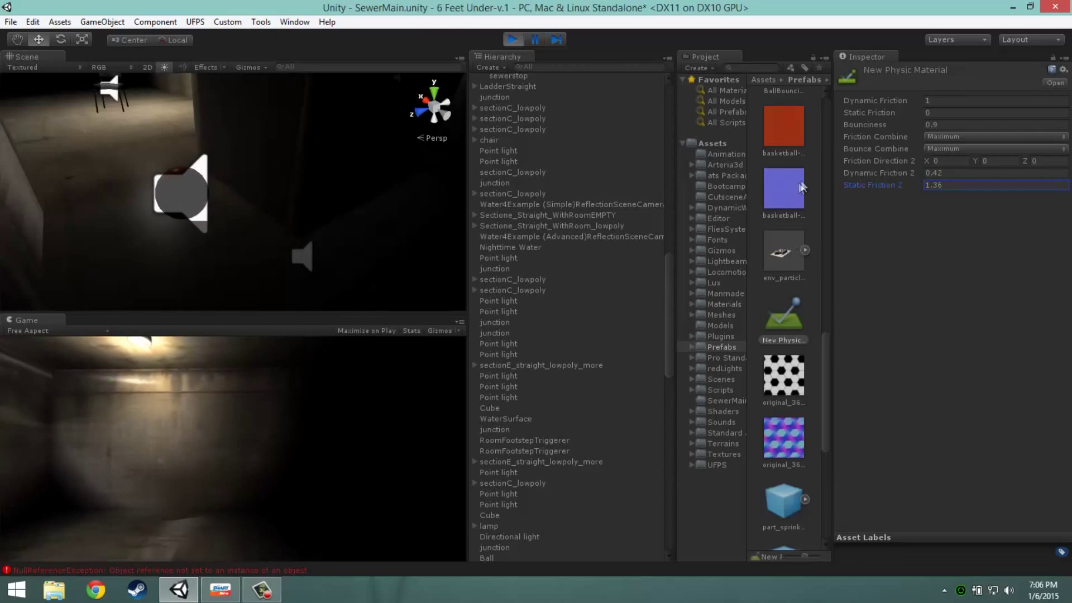
drag(893, 174, 899, 174)
mouse_move(293, 204)
right_down()
mouse_move(250, 170)
mouse_move(289, 194)
right_up()
click(512, 41)
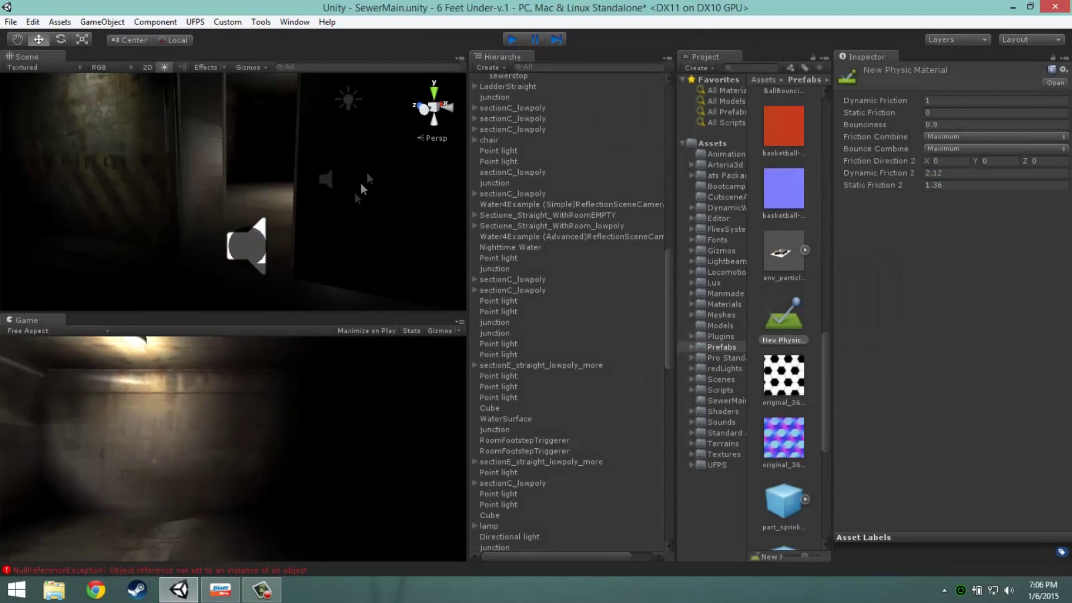
mouse_move(259, 239)
right_down()
mouse_move(354, 248)
mouse_move(400, 230)
mouse_move(259, 210)
mouse_move(438, 163)
right_up()
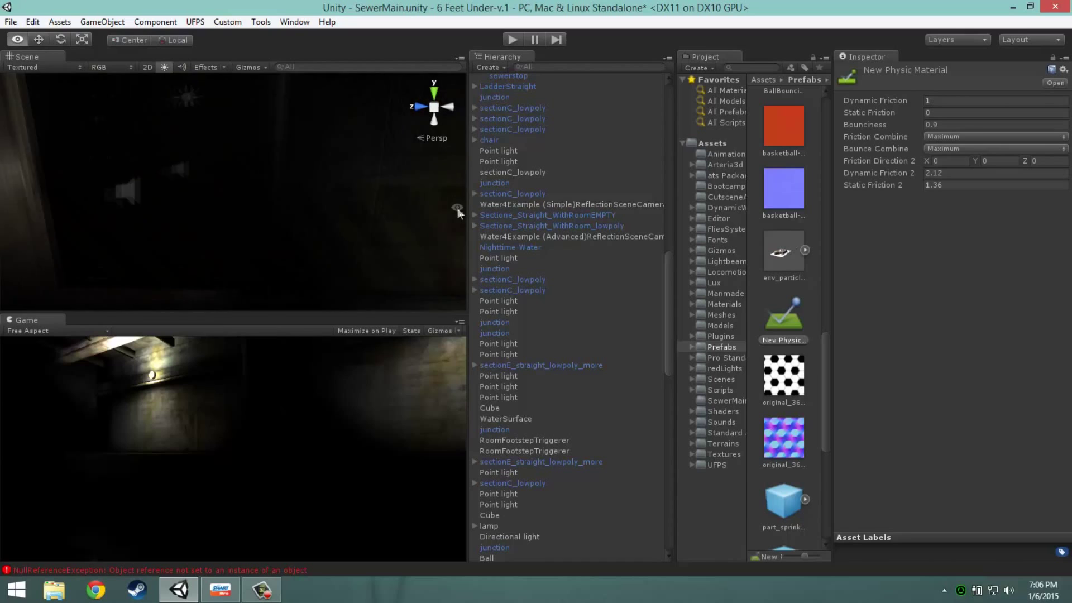
key(ctrl+p)
key(w)
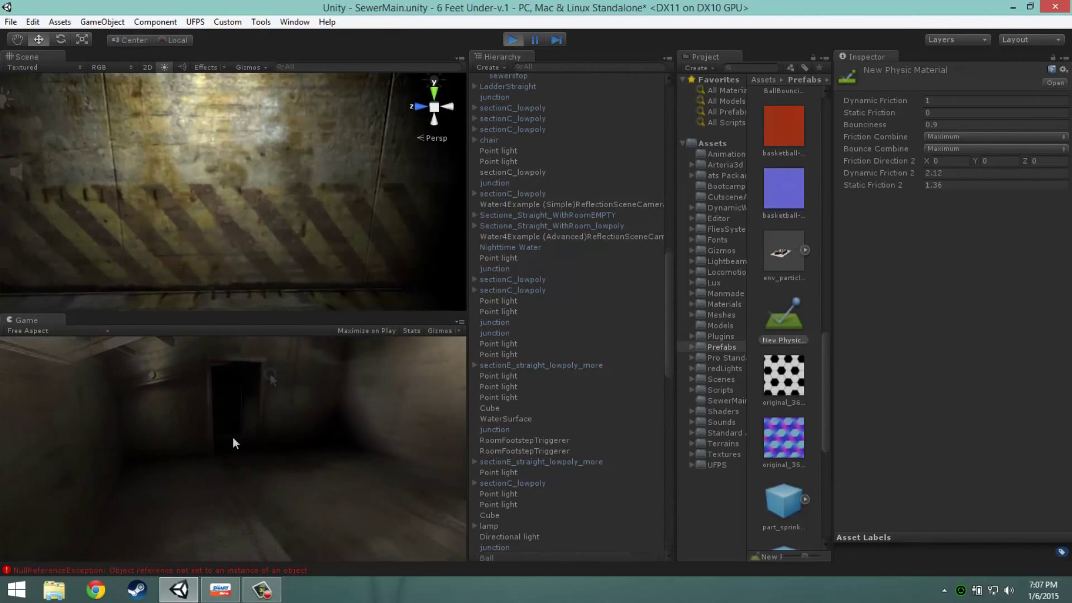
key(w)
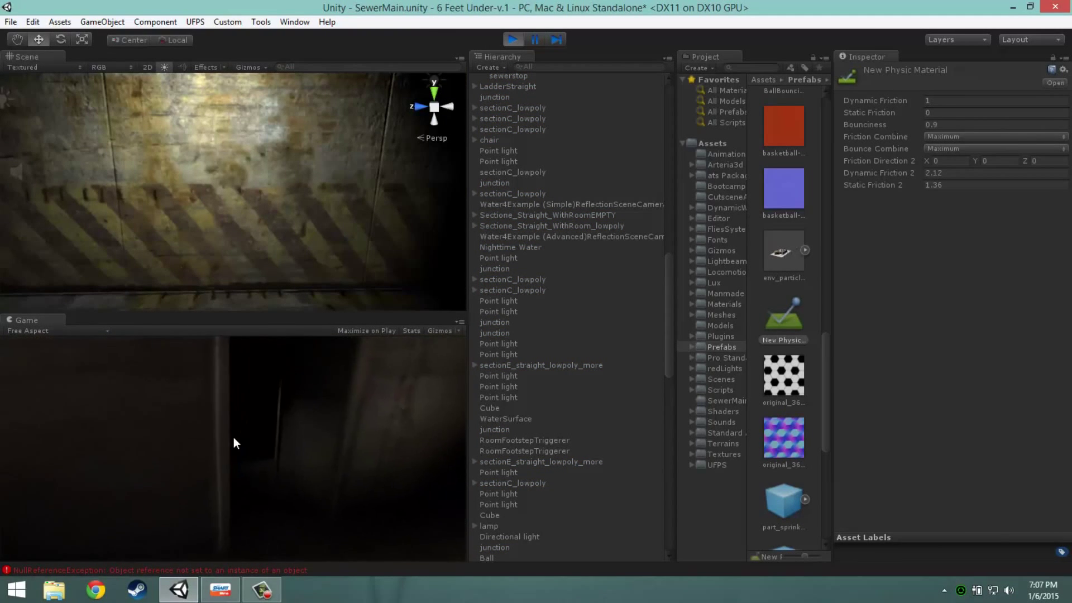
key(w)
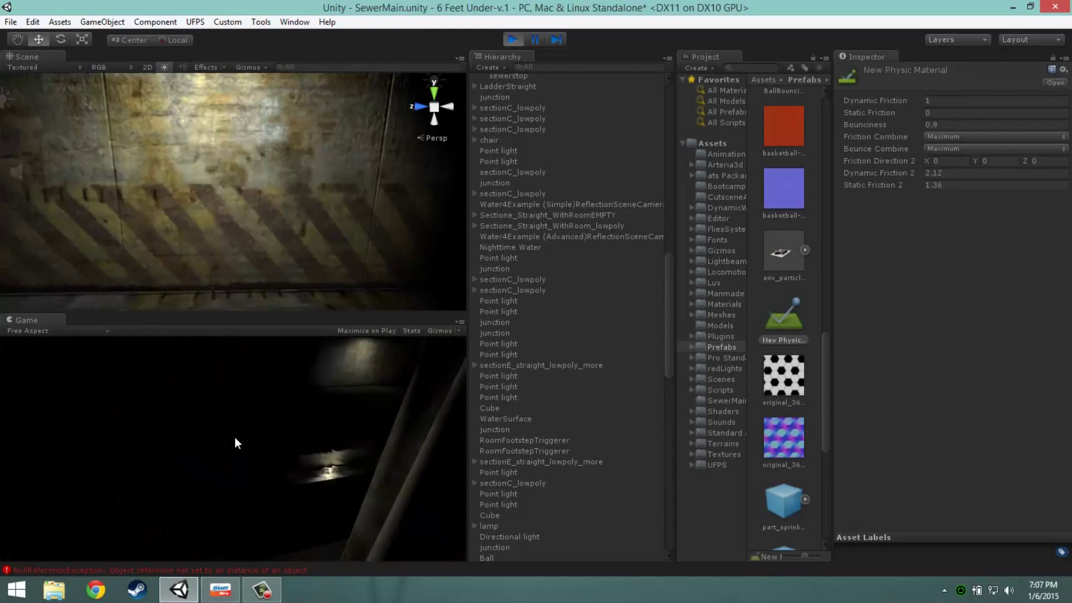
key(w)
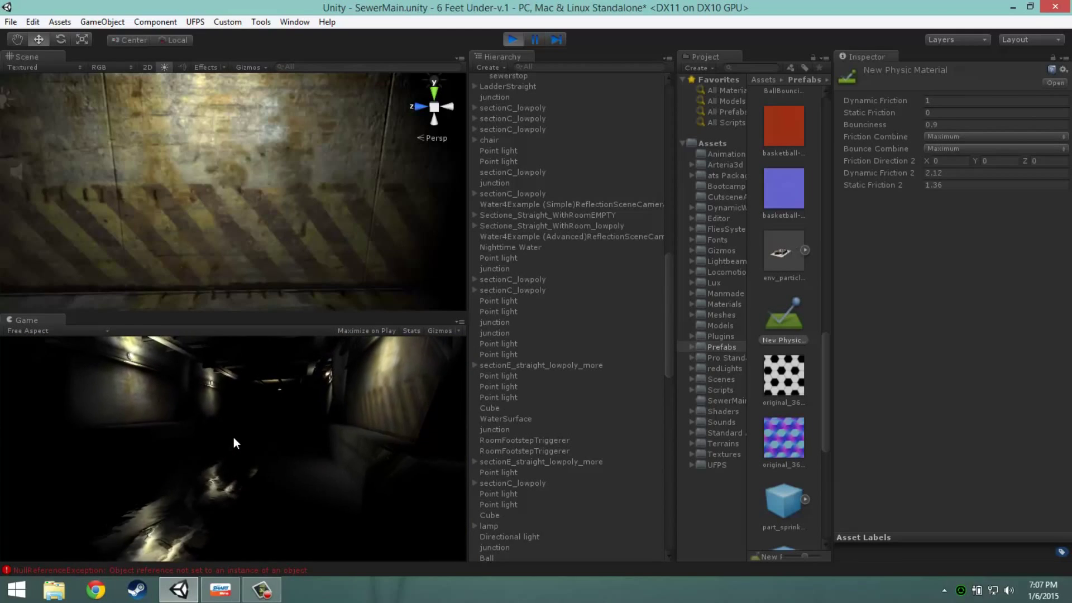
key(w)
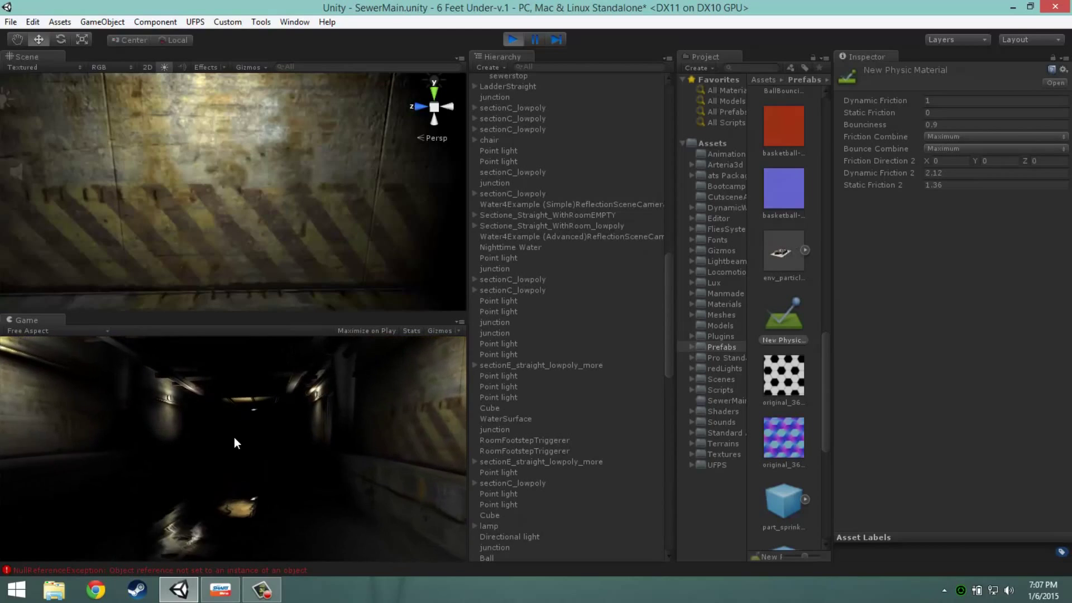
key(w)
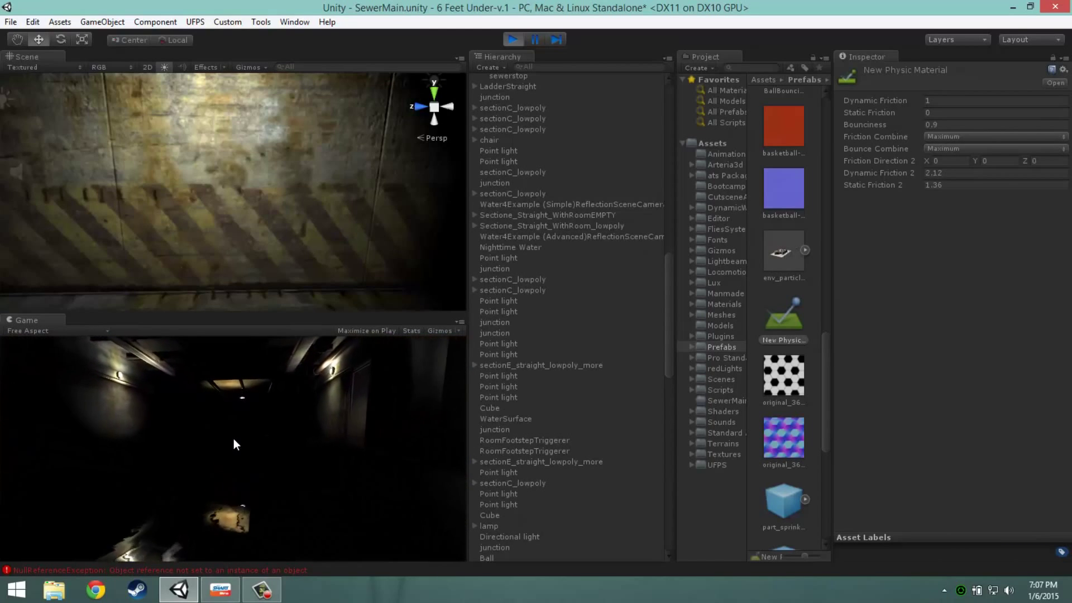
key(w)
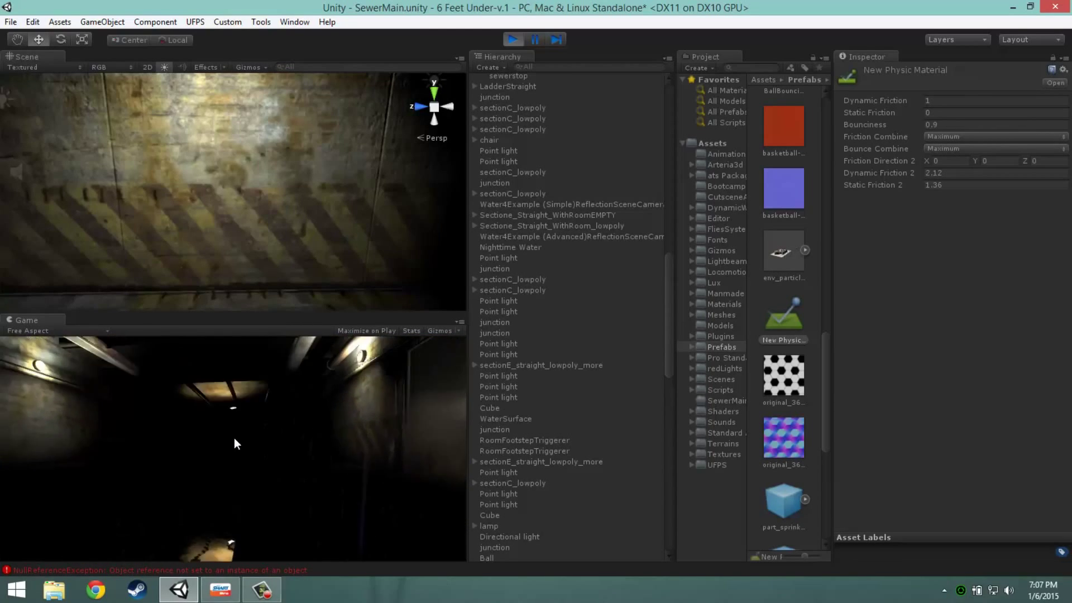
key(w)
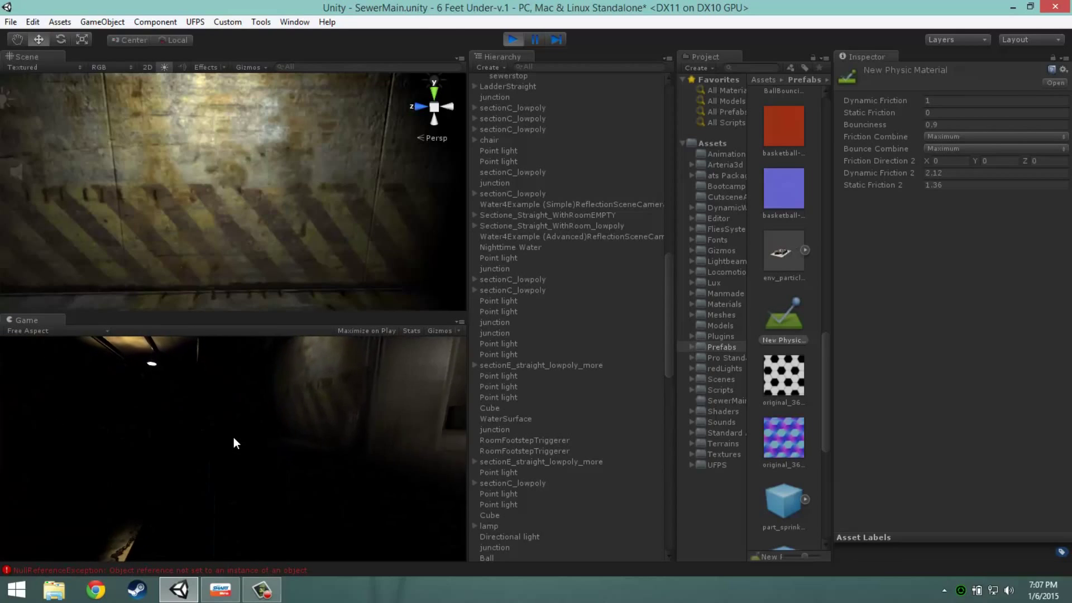
key(w)
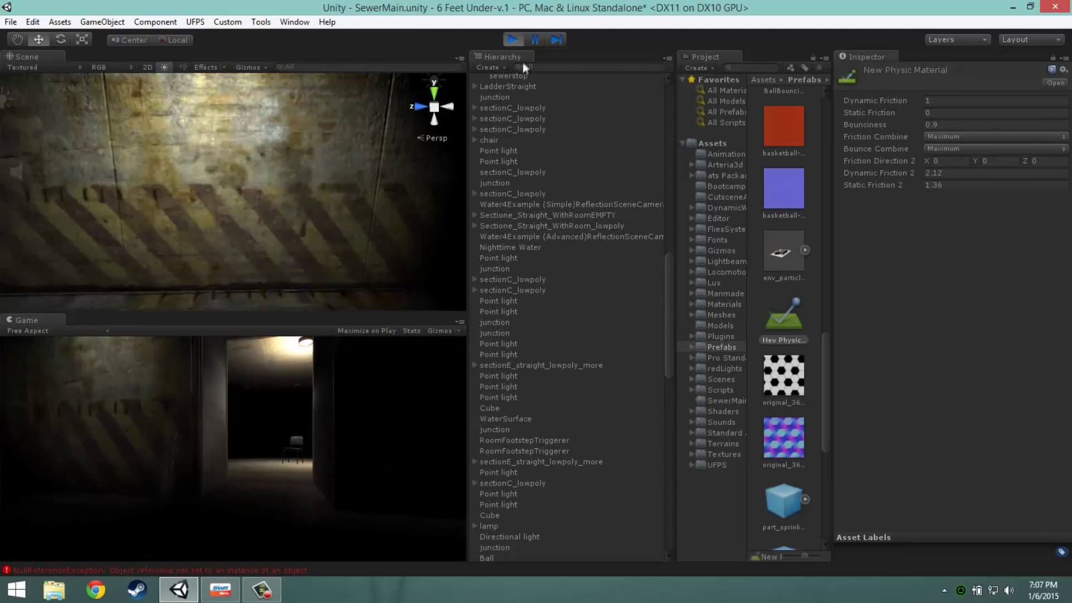
key(ctrl+p)
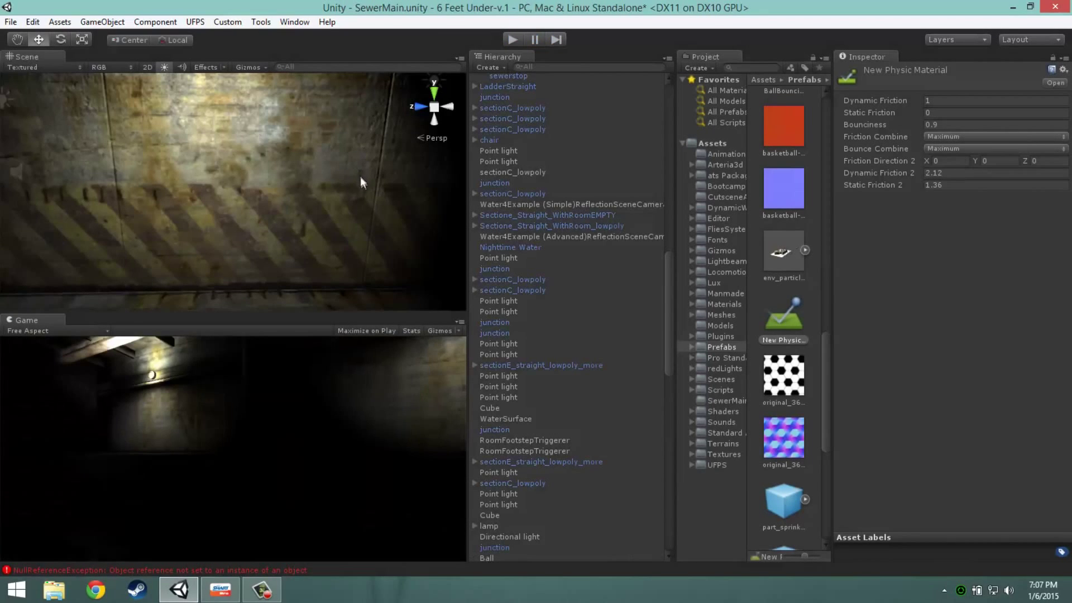
Step: Select the hanging lamp in the Hierarchy and frame it in the Scene view
mouse_move(311, 240)
right_down()
mouse_move(250, 211)
mouse_move(276, 158)
right_up()
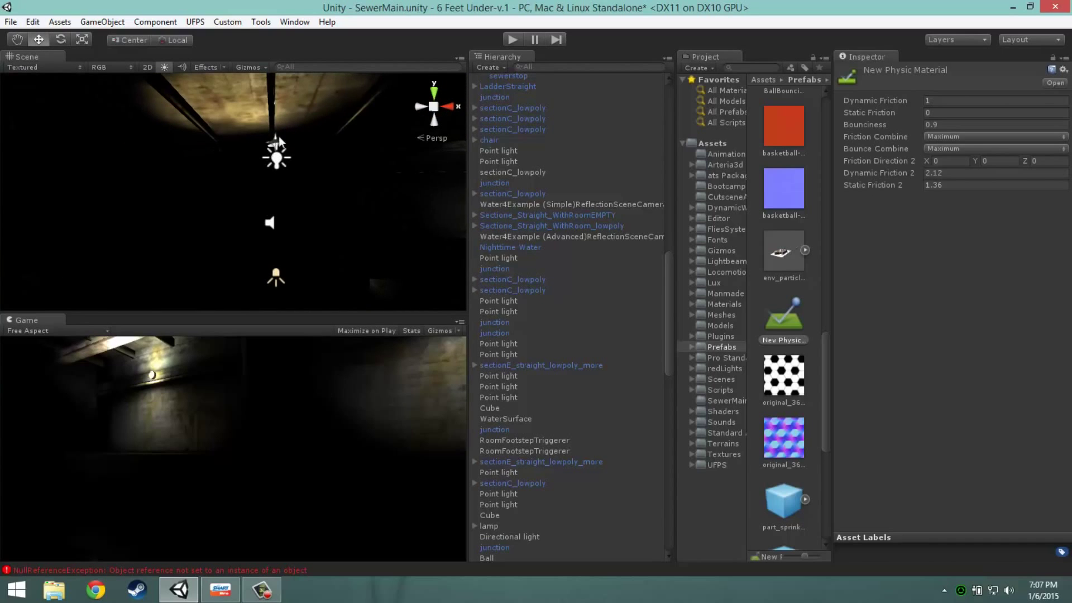
click(275, 157)
scroll(519, 126, up, 5)
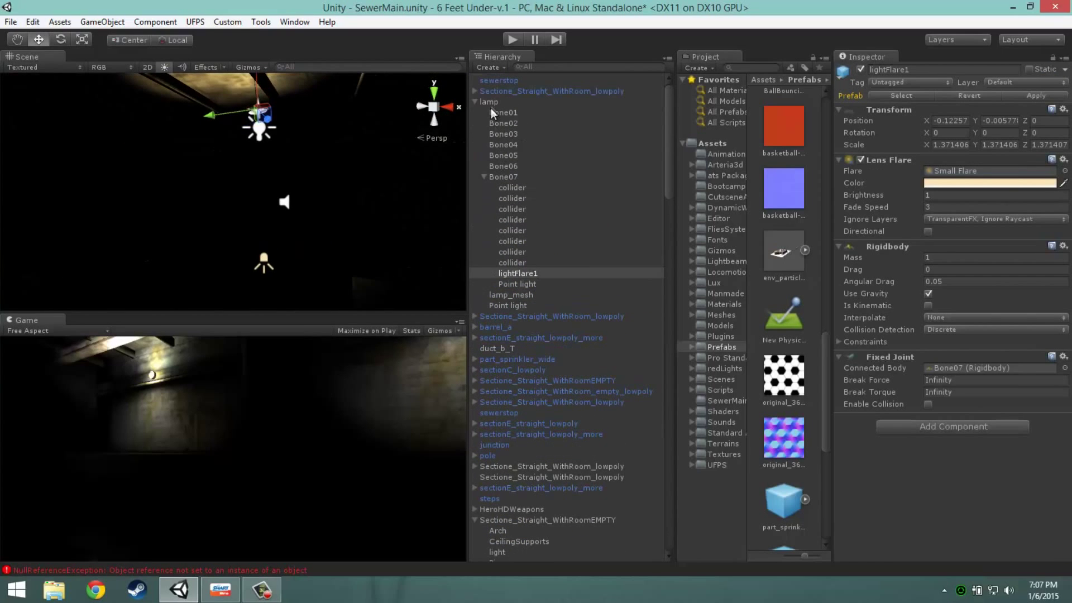
click(502, 91)
double_click(488, 102)
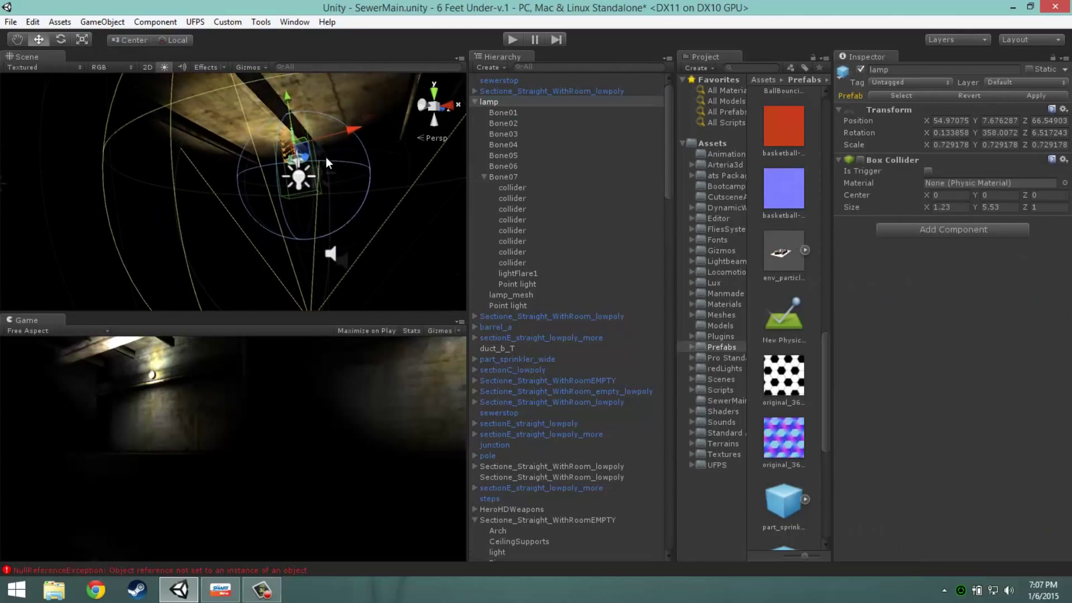
mouse_move(326, 157)
right_down()
mouse_move(231, 152)
mouse_move(383, 115)
mouse_move(310, 154)
mouse_move(305, 208)
right_up()
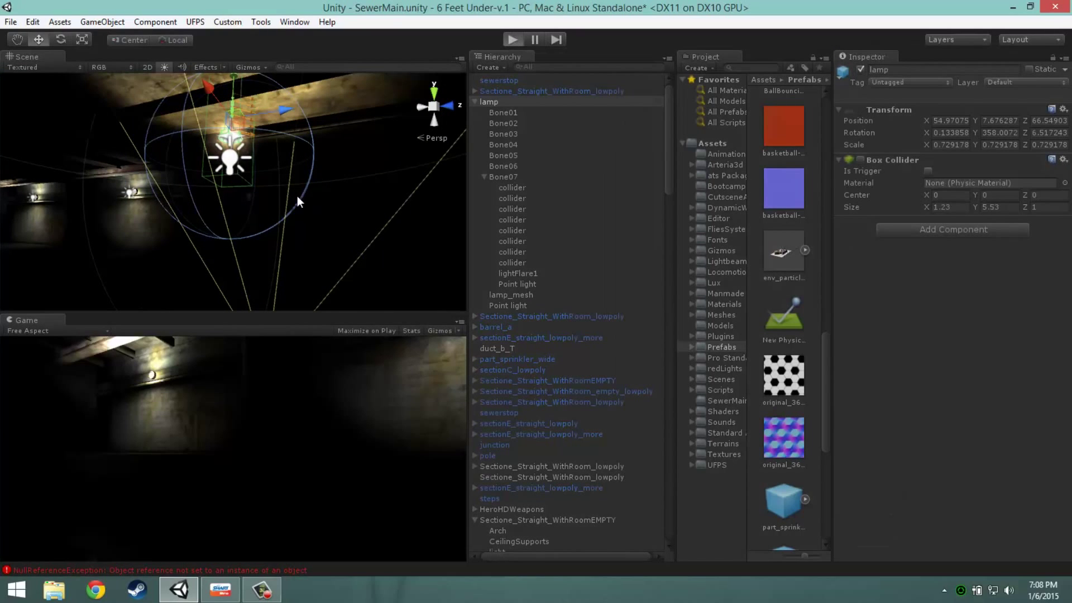
Step: Play the level, watch the lamp swing from several angles, then stop play mode
key(ctrl+p)
mouse_move(332, 220)
right_down()
mouse_move(342, 262)
mouse_move(331, 278)
mouse_move(268, 192)
right_up()
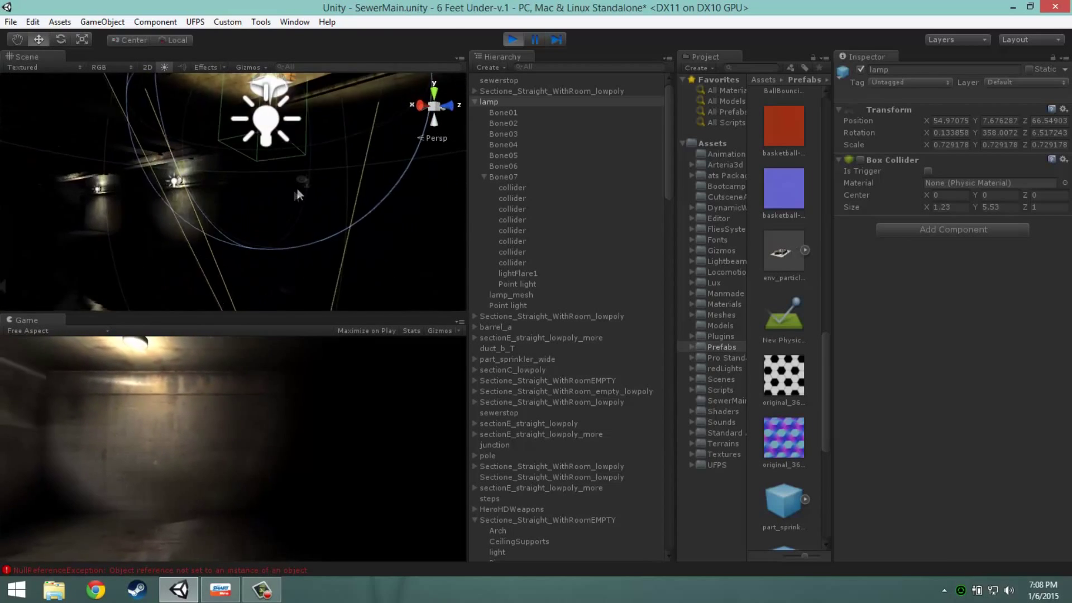
mouse_move(267, 191)
right_down()
mouse_move(322, 281)
mouse_move(327, 128)
mouse_move(241, 183)
right_up()
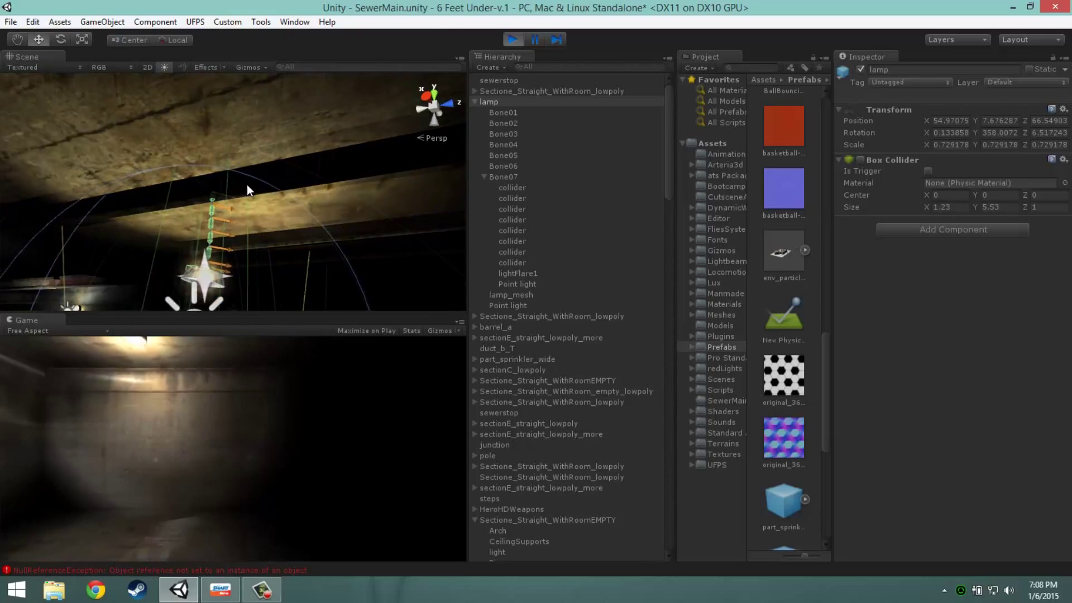
mouse_move(240, 183)
right_down()
mouse_move(335, 196)
mouse_move(304, 142)
right_up()
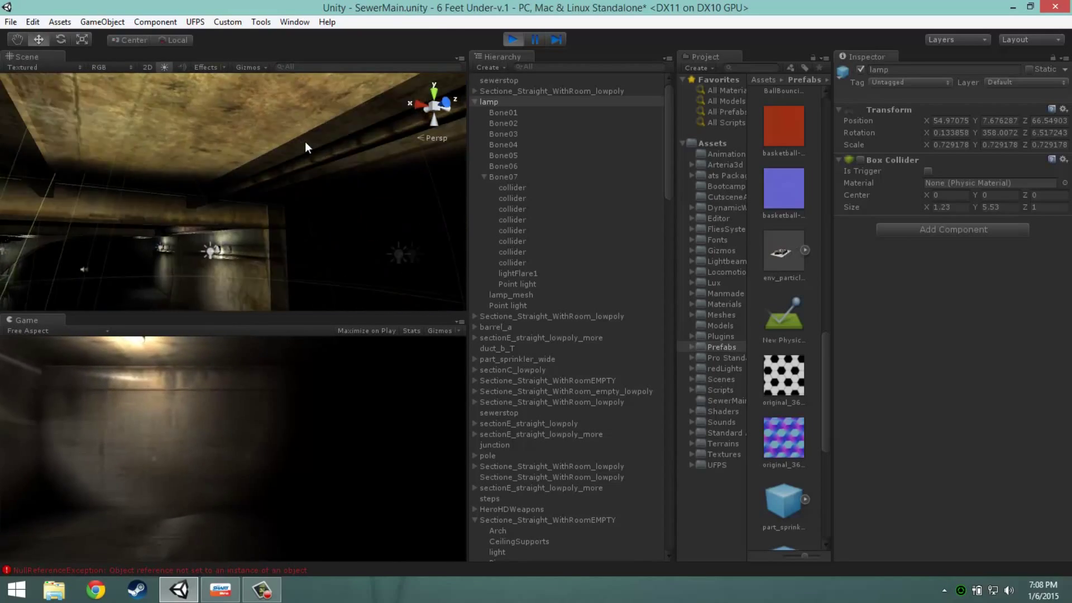
key(f)
mouse_move(181, 224)
alt+mouse_down()
mouse_move(309, 280)
mouse_move(255, 156)
mouse_move(293, 139)
mouse_move(200, 208)
mouse_move(223, 258)
alt+mouse_up()
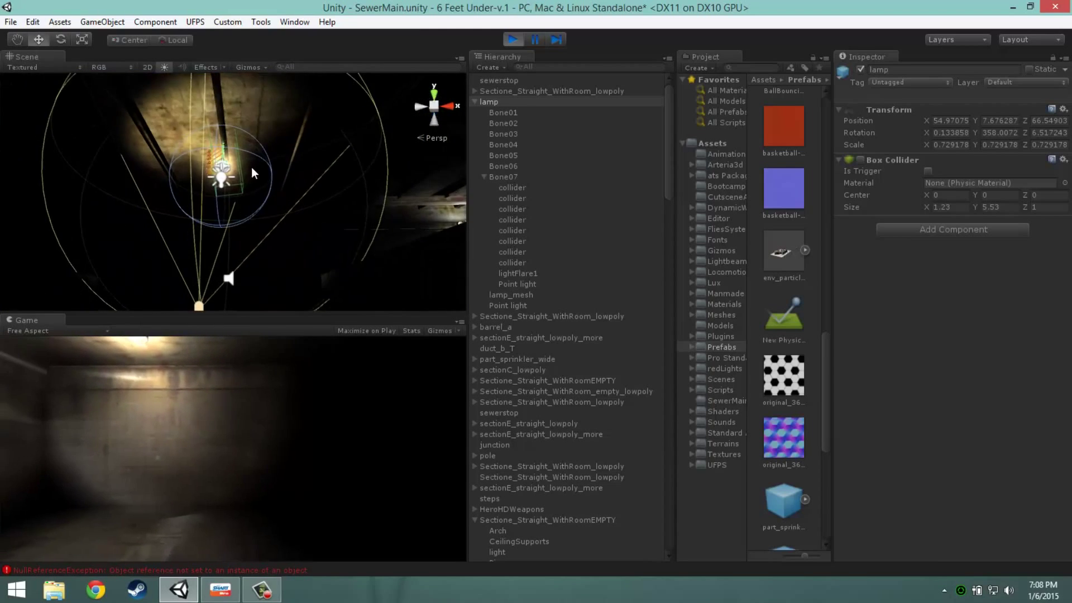
mouse_move(256, 191)
alt+mouse_down()
mouse_move(276, 115)
mouse_move(243, 109)
mouse_move(303, 181)
alt+mouse_up()
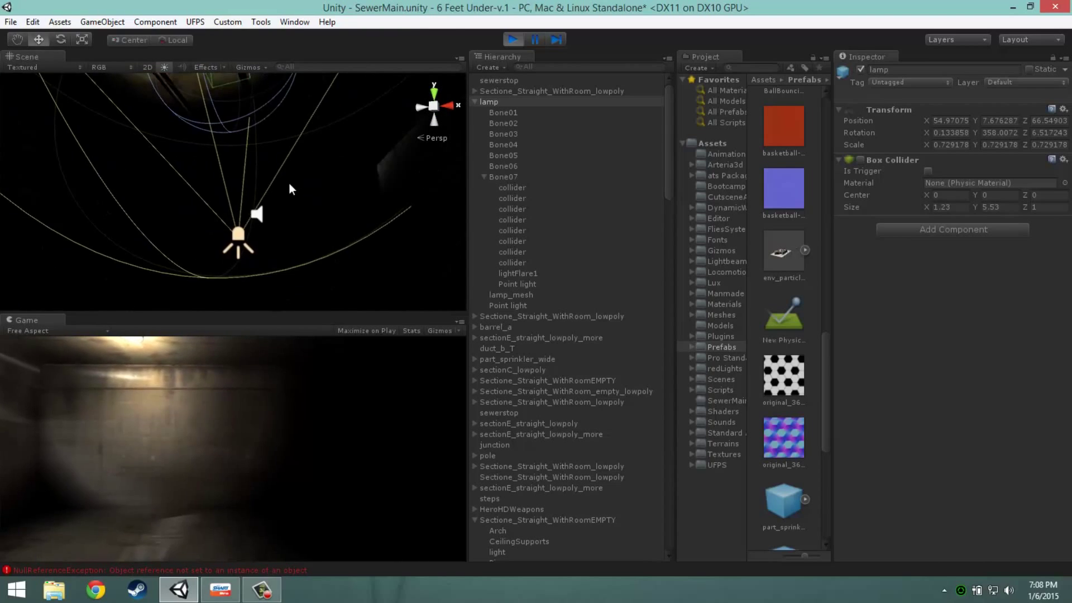
click(513, 40)
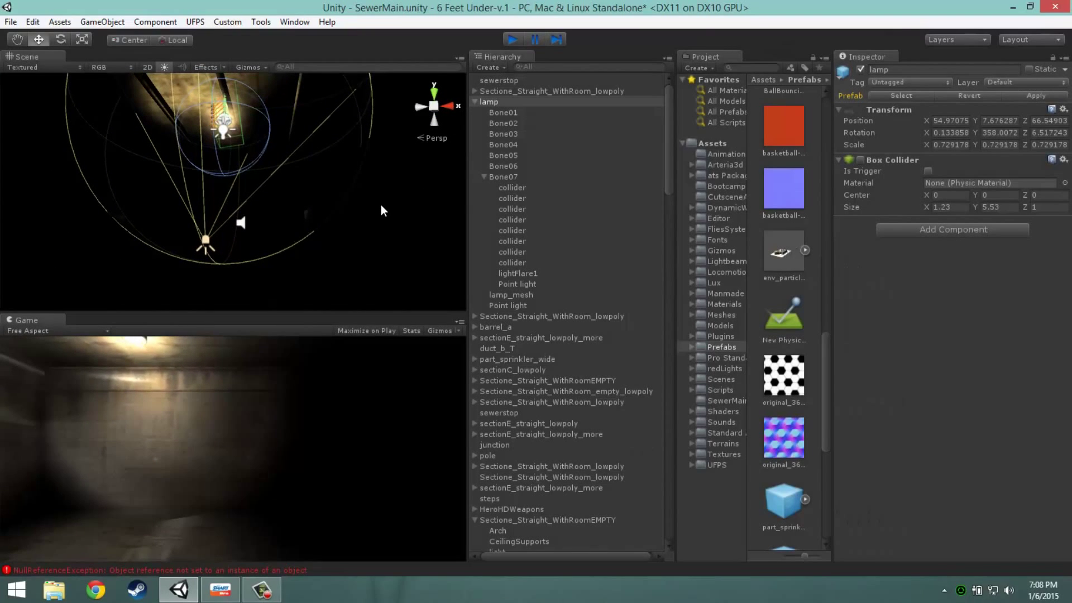